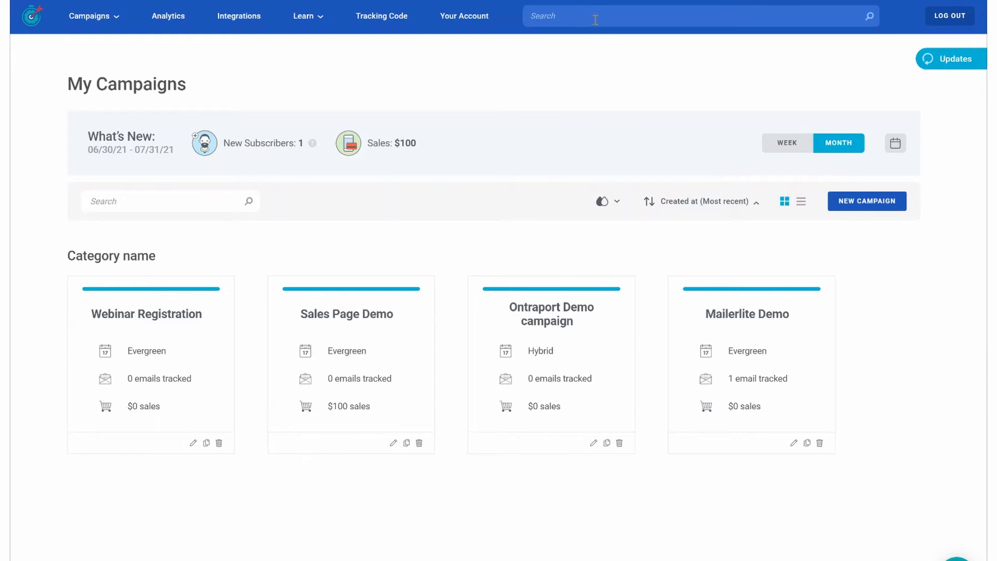
- Start a new integration for the Sales Page Demo campaign, using the Create Deadline Funnel Tracking option
left_click(250, 21)
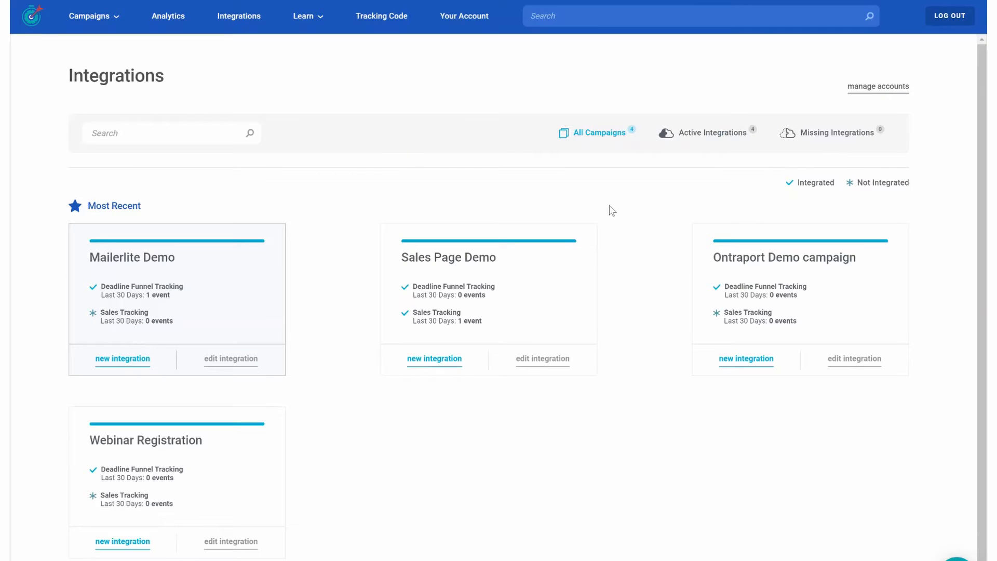
left_click(451, 360)
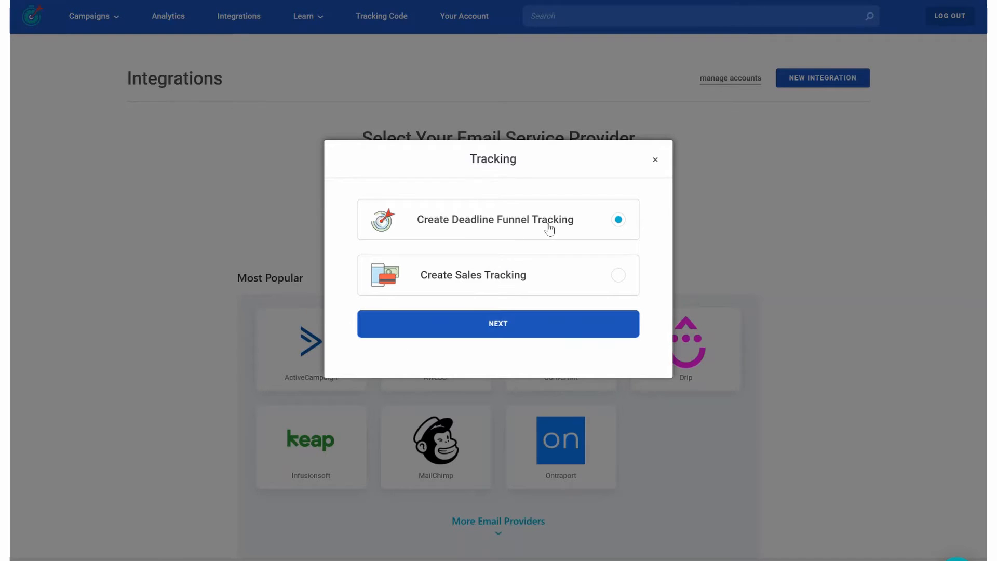
left_click(549, 329)
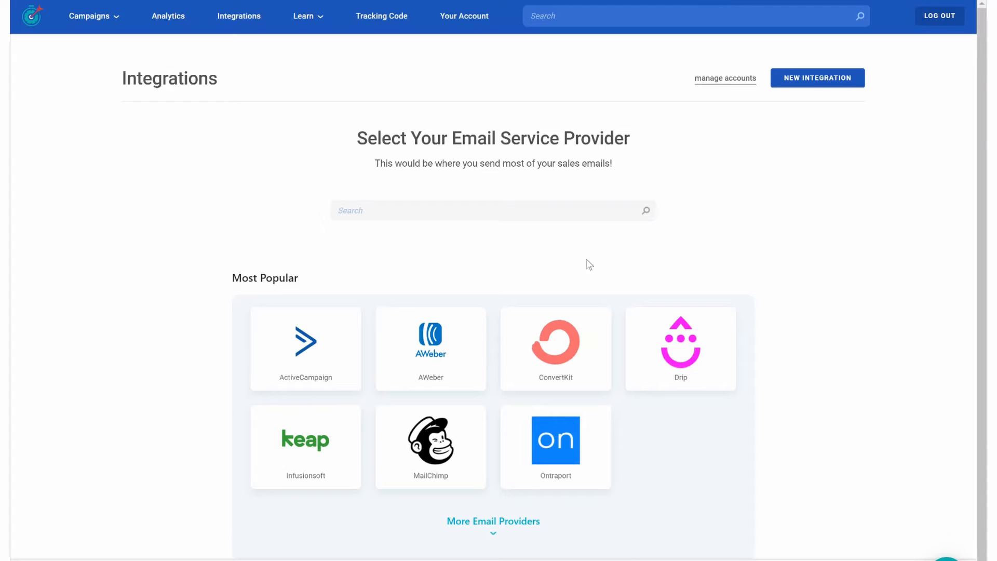
- Expand the list of additional email providers and choose GetResponse as the email service provider
scroll(793, 268, "down", 1)
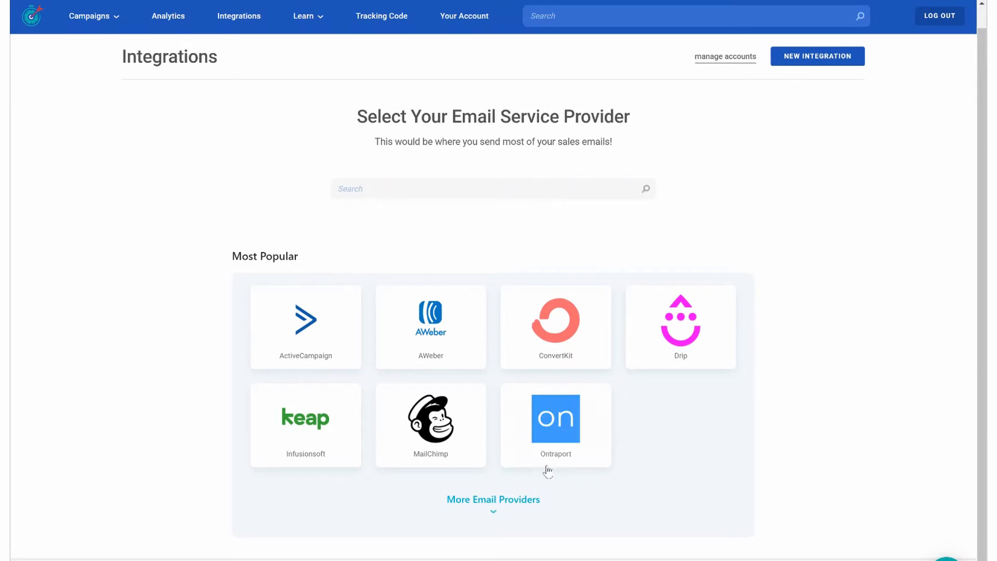
left_click(487, 500)
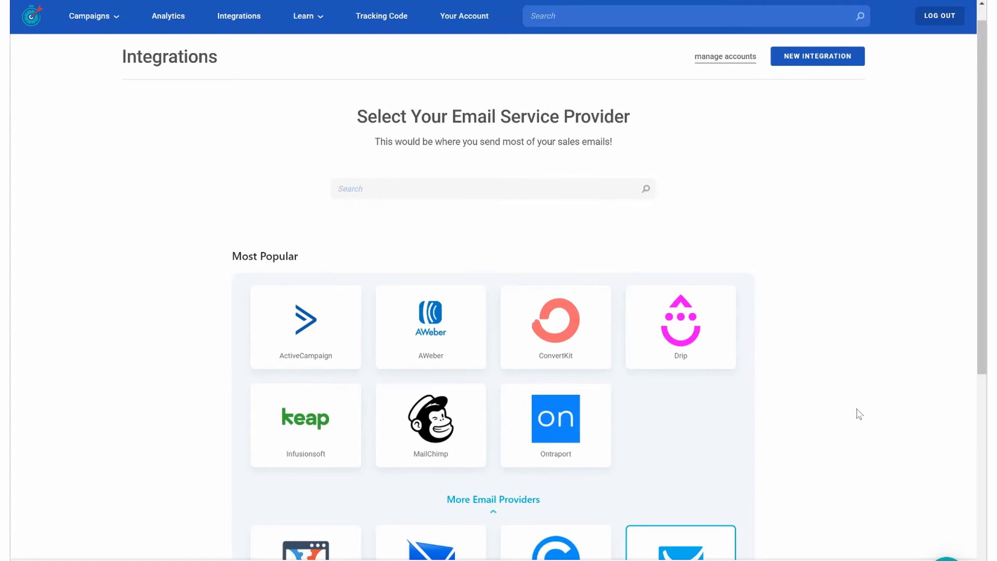
scroll(856, 412, "down", 5)
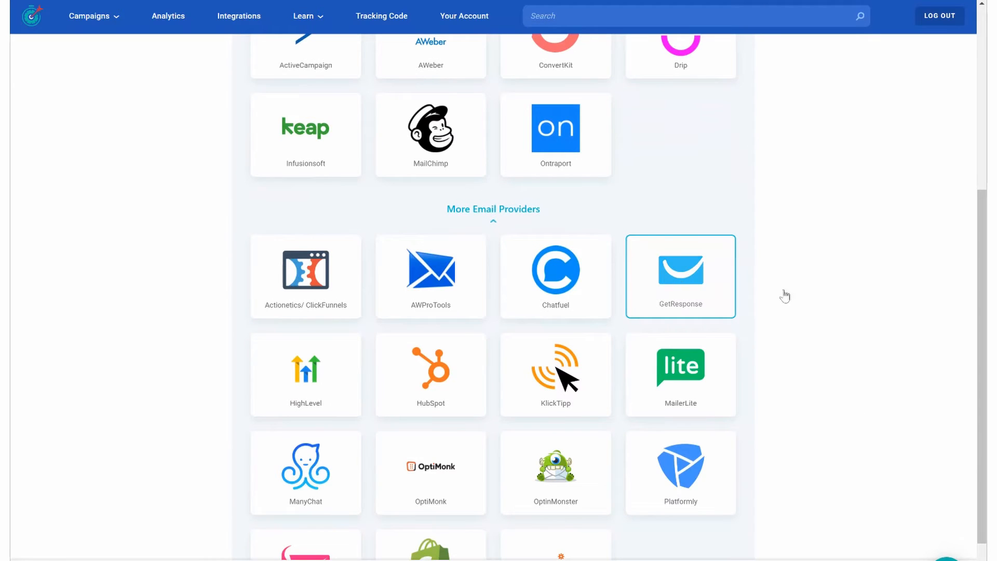
scroll(843, 335, "down", 2)
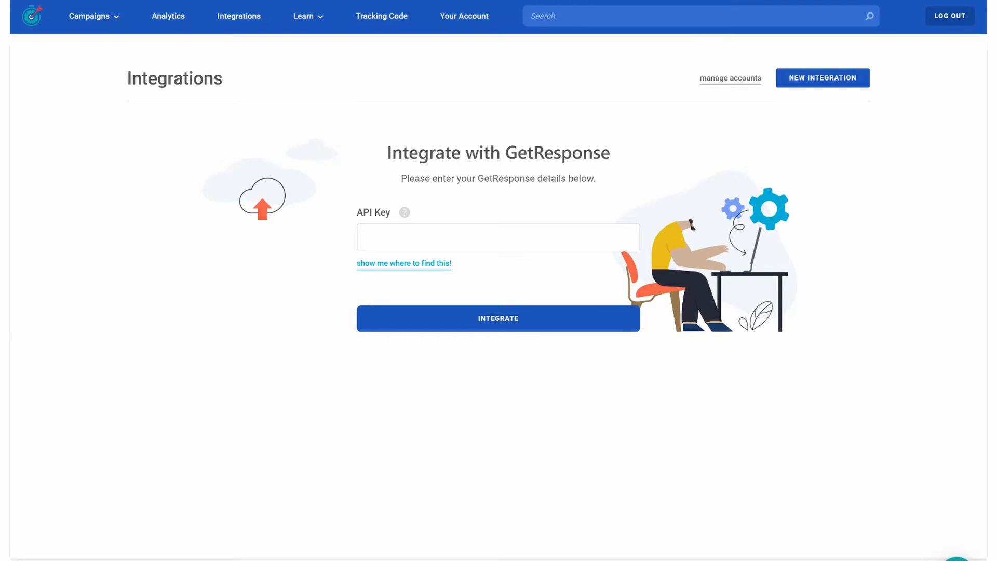
- Switch to GetResponse and open the API key settings under Integrations and API
left_click(136, 1)
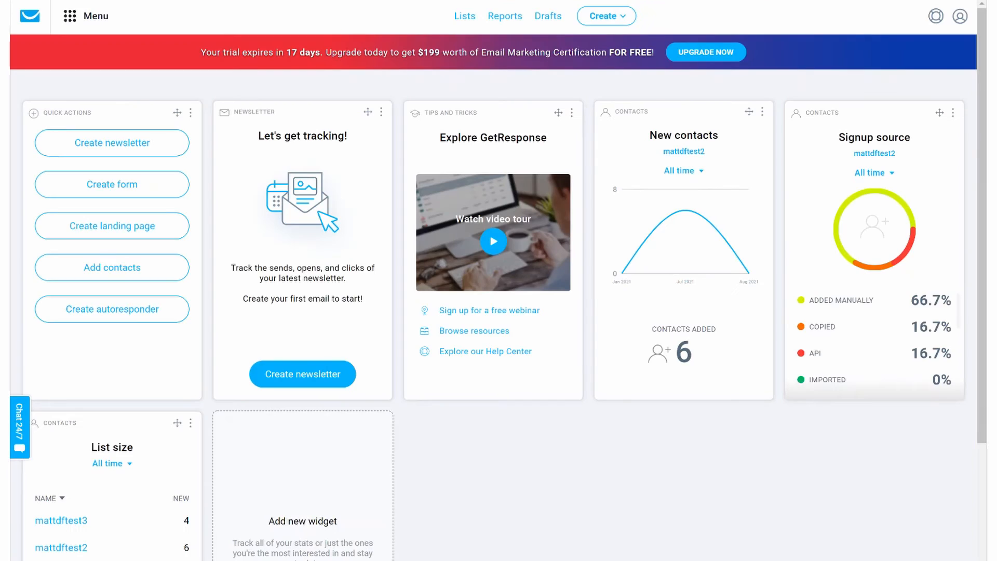
left_click(96, 20)
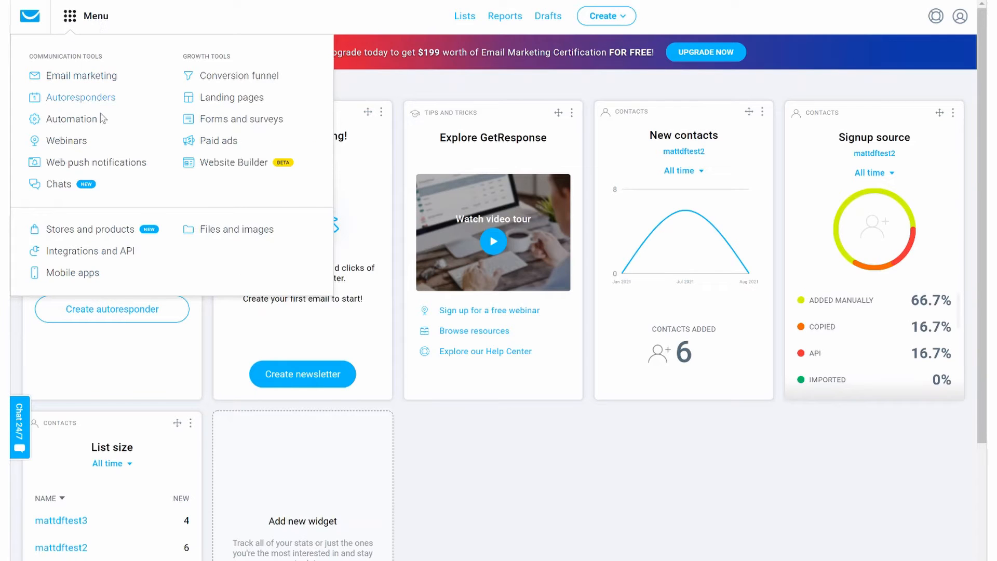
left_click(96, 252)
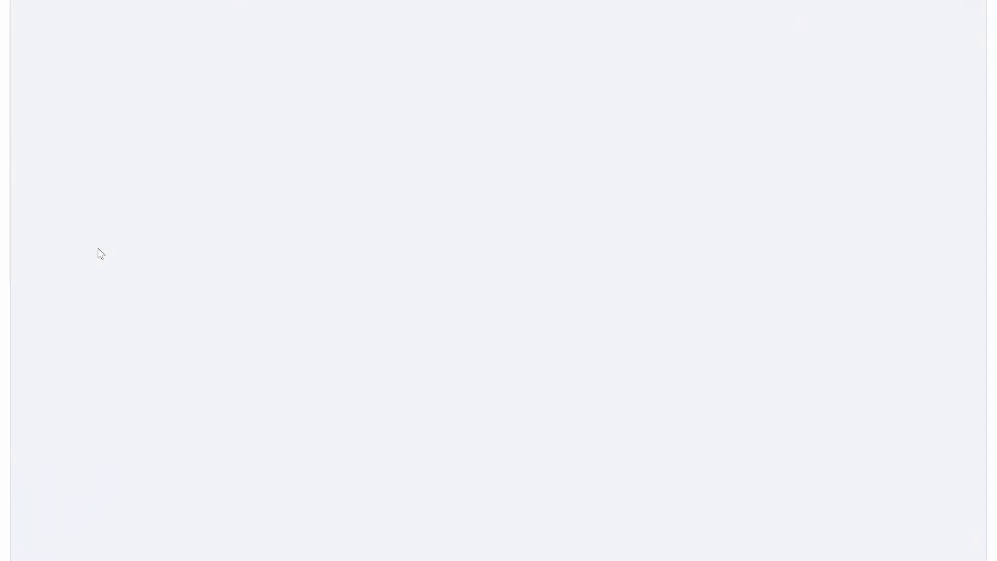
left_click(283, 89)
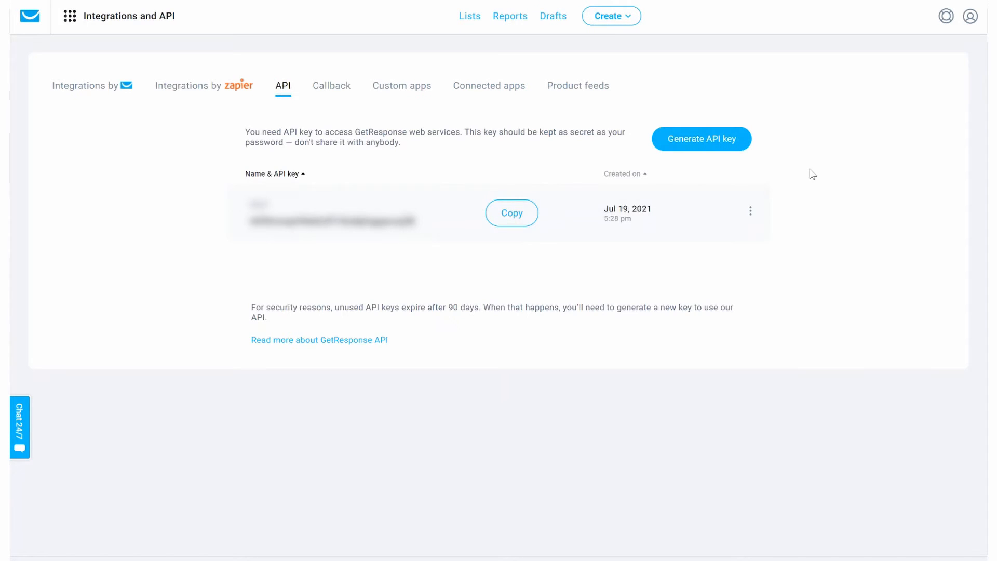
- Generate a new API key named "My API" and copy the key
left_click(697, 148)
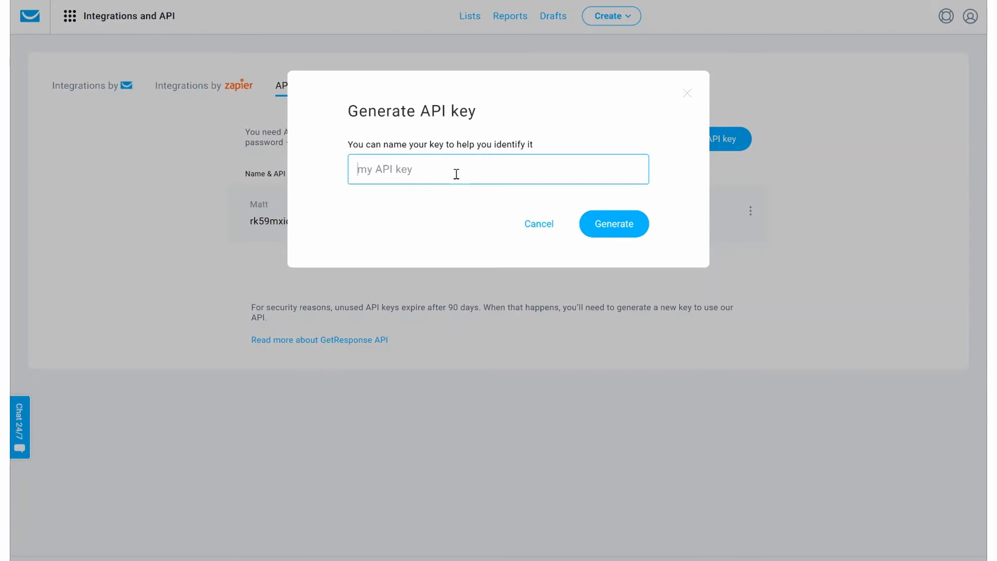
type("My API")
left_click(618, 225)
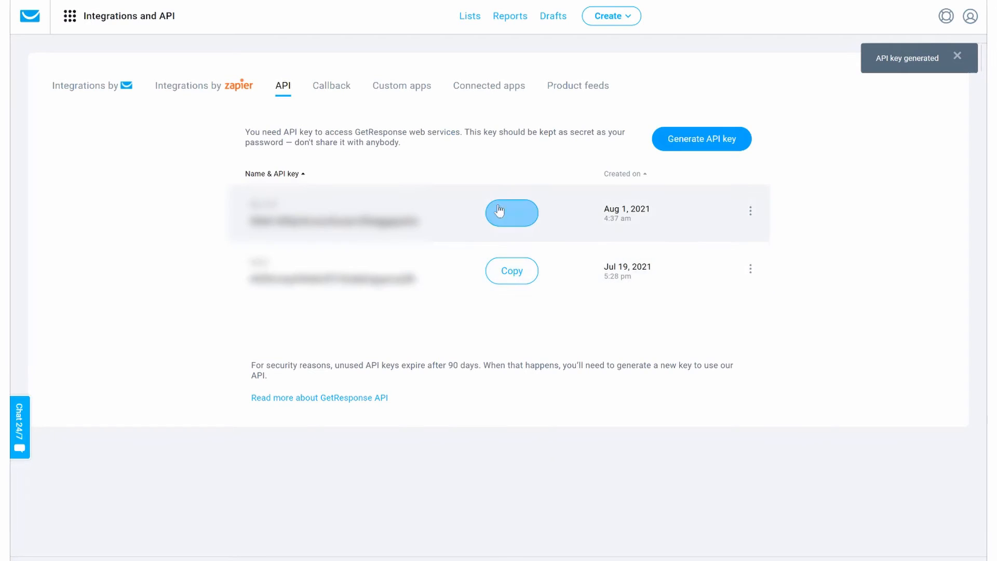
left_click(512, 214)
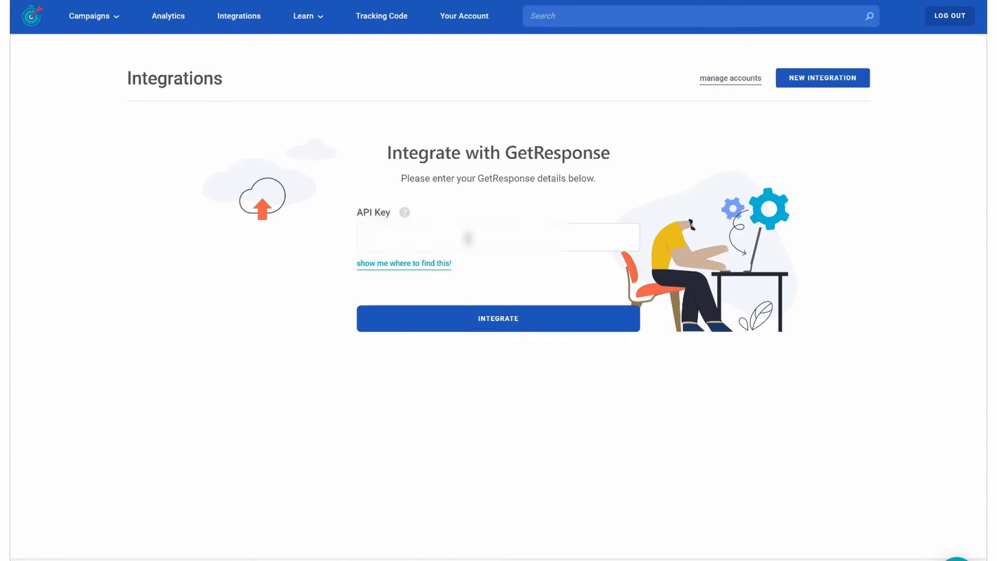
- Back in Deadline Funnel, connect GetResponse by pasting the API key, and select mattdftest2 as the list
key("ctrl+v")
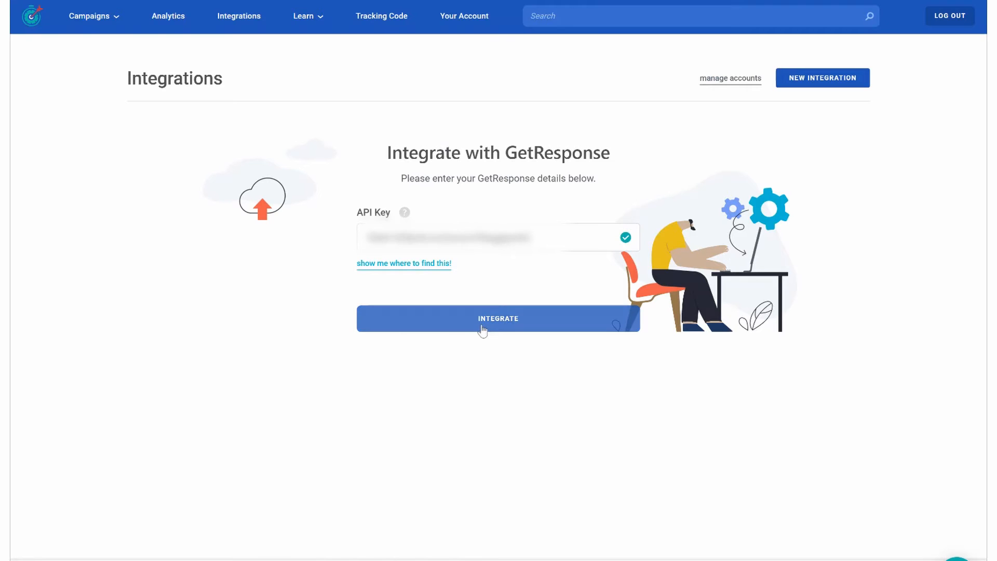
left_click(482, 330)
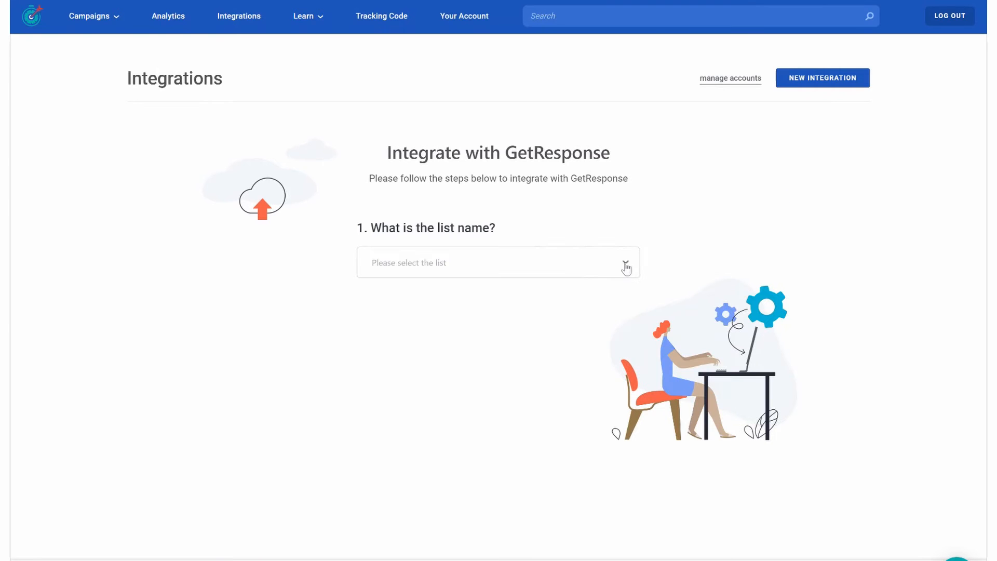
left_click(625, 266)
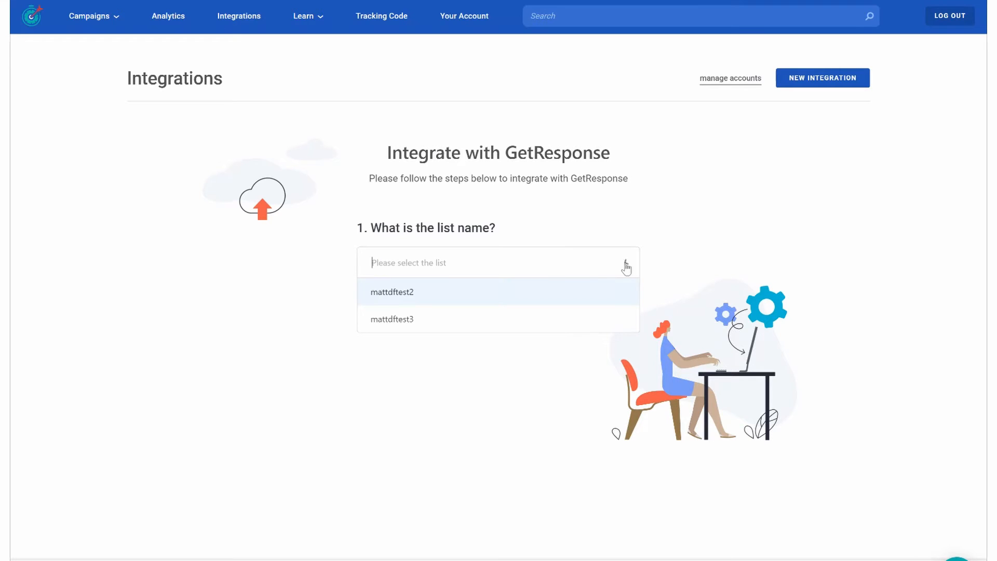
left_click(519, 295)
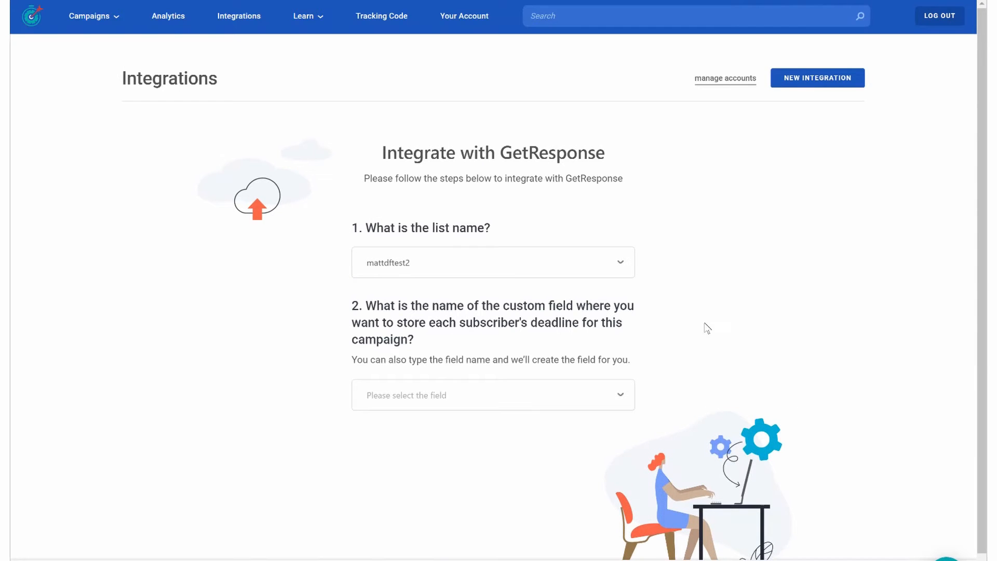
- Create a custom field named "deadlines" for storing each subscriber's deadline
scroll(771, 256, "down", 1)
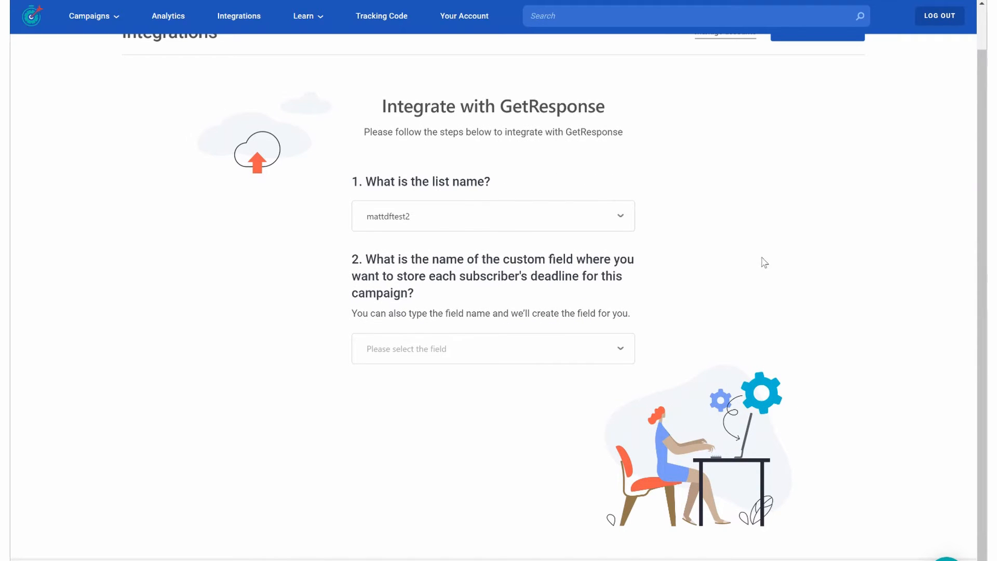
left_click(623, 353)
left_click(622, 353)
left_click(434, 351)
type("dead")
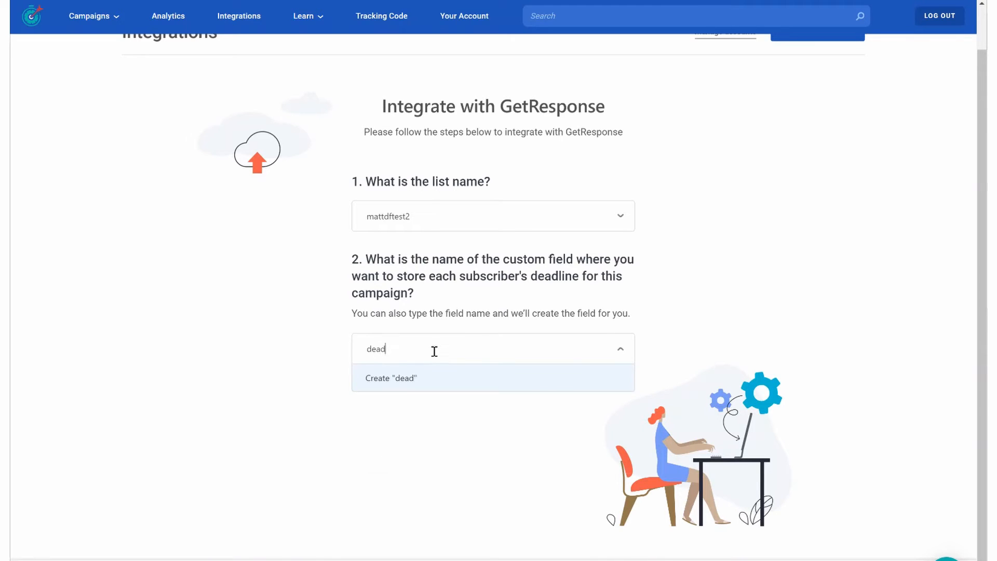
type("lines")
key("Return")
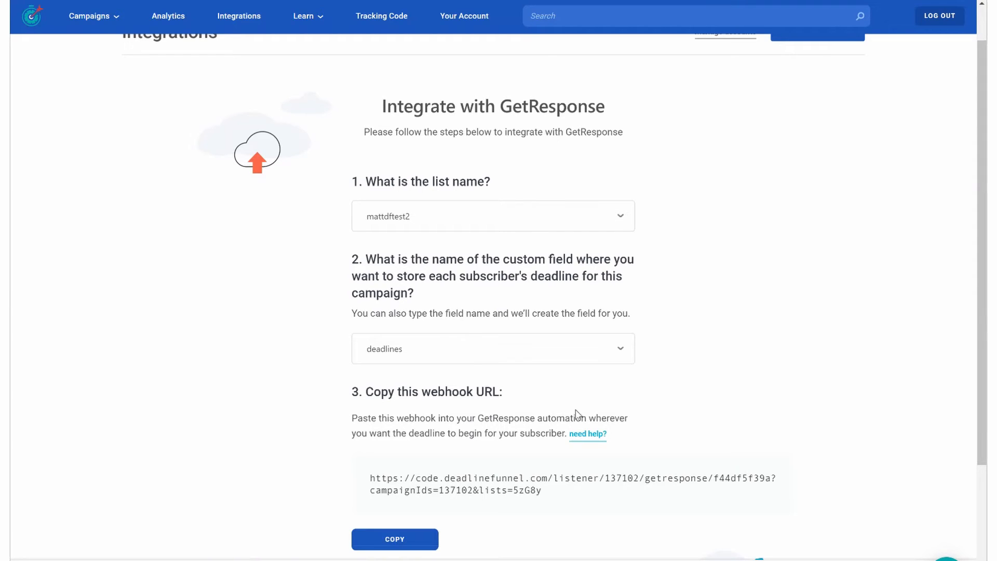
- Copy the webhook URL into GetResponse's callback settings as the notification URL, with only the Subscribes notification selected
left_click(404, 540)
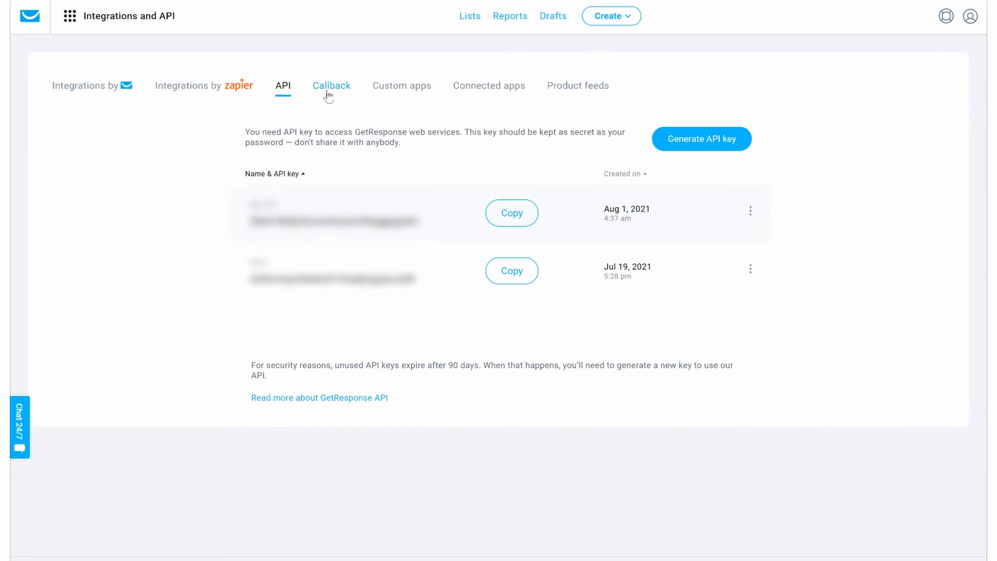
left_click(328, 94)
left_click(528, 213)
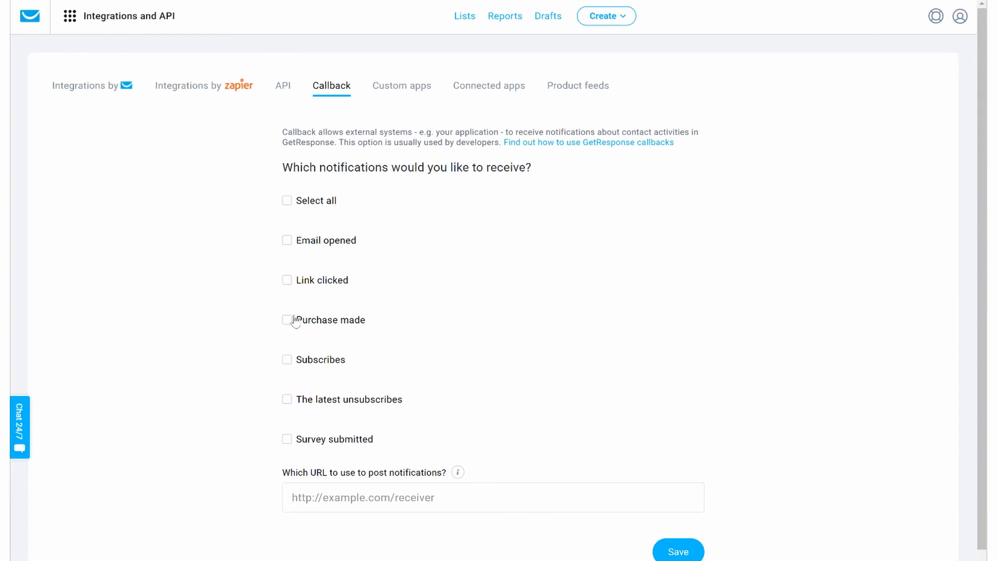
left_click(287, 360)
left_click(373, 499)
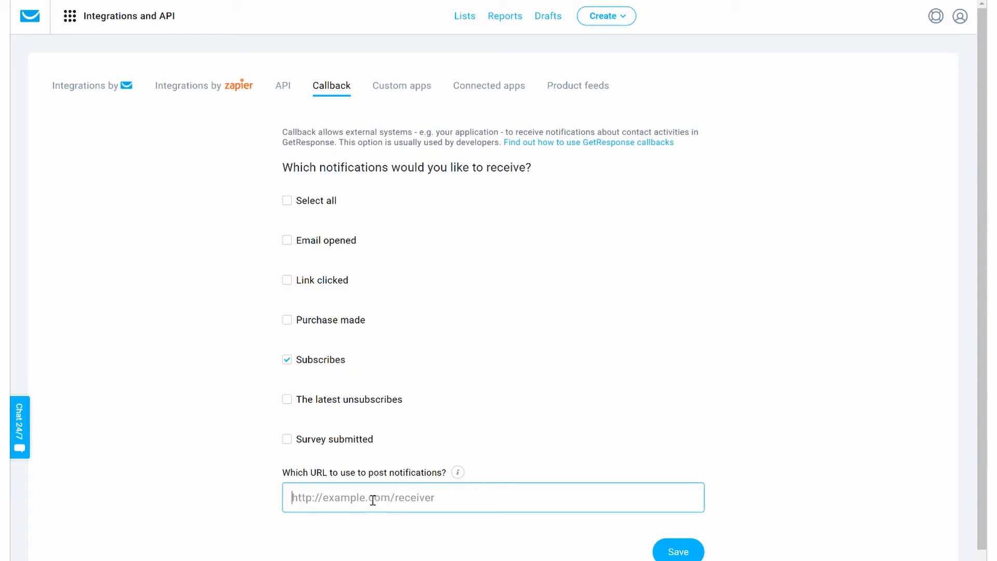
key("ctrl+v")
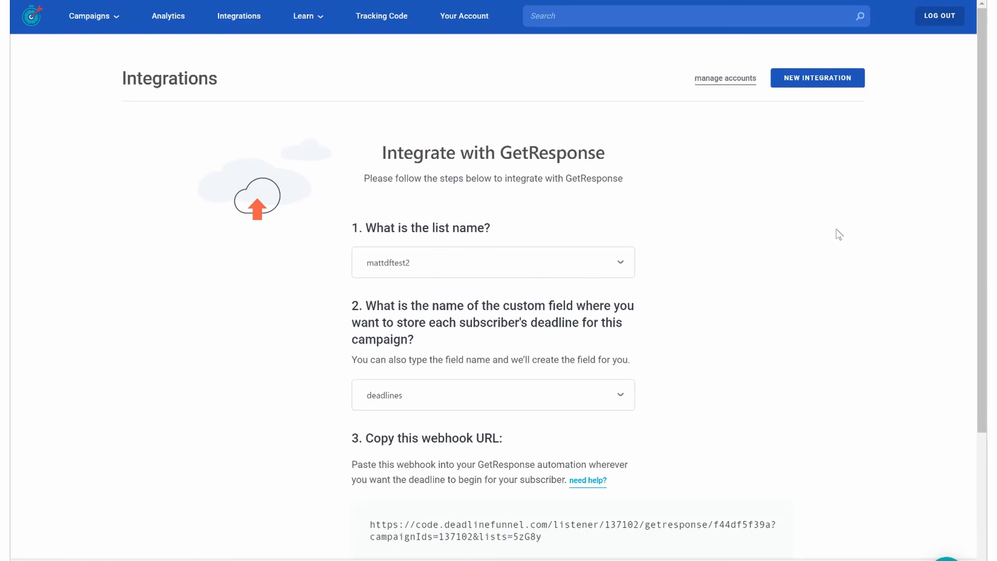
scroll(837, 233, "down", 4)
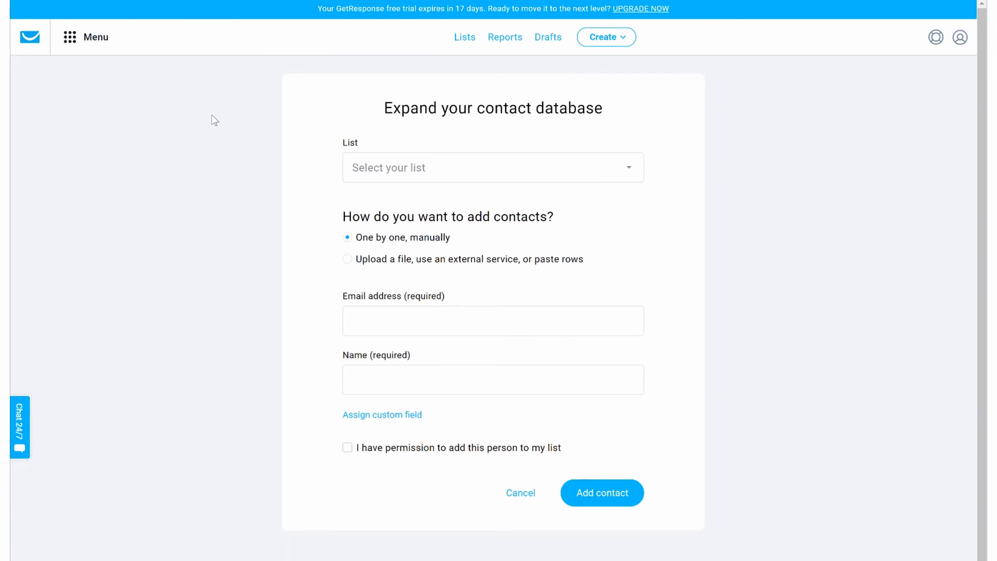
- Add a contact manually to the mattdftest2 list with a test e-mail address, the name "test" and the permission confirmation
left_click(506, 173)
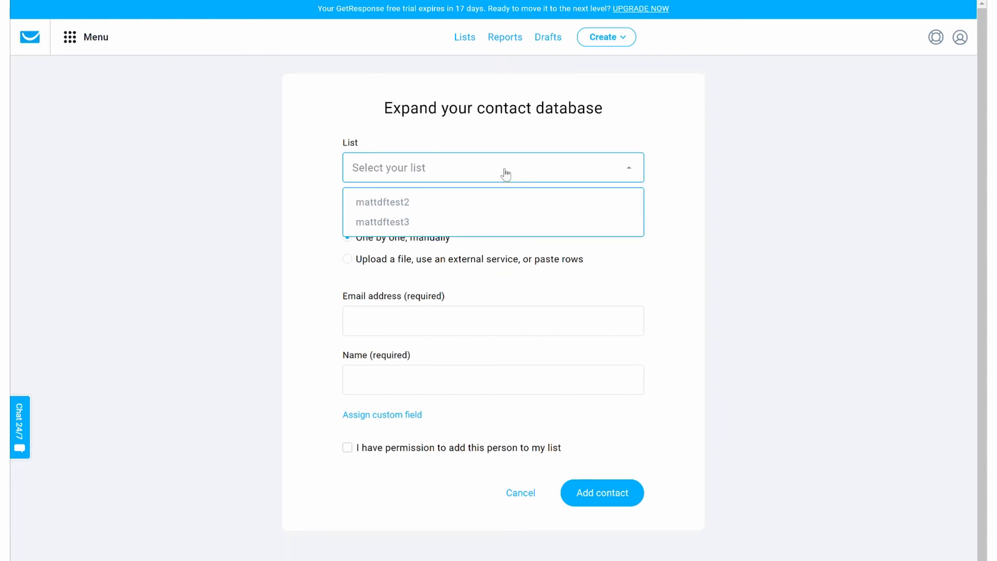
left_click(426, 202)
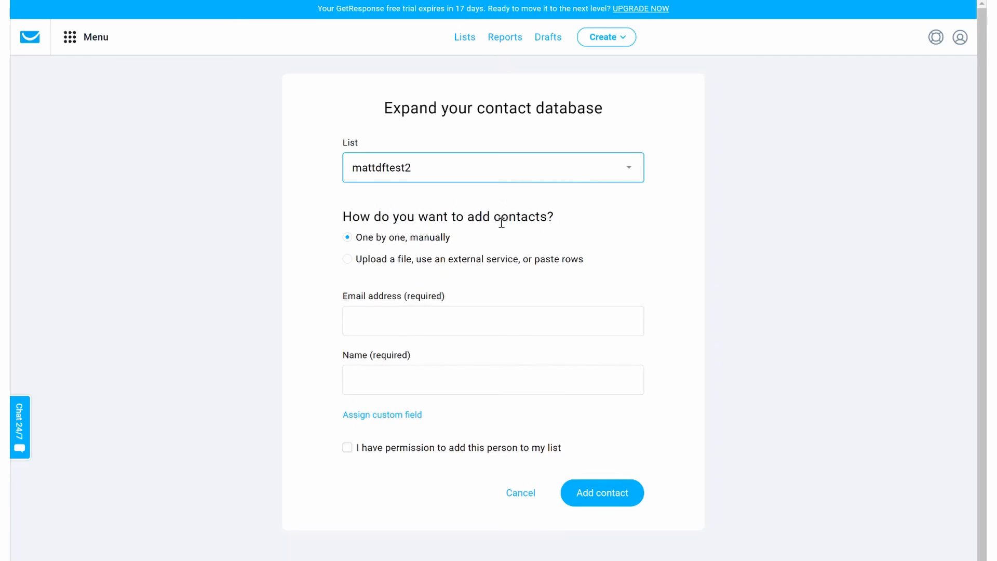
left_click(398, 325)
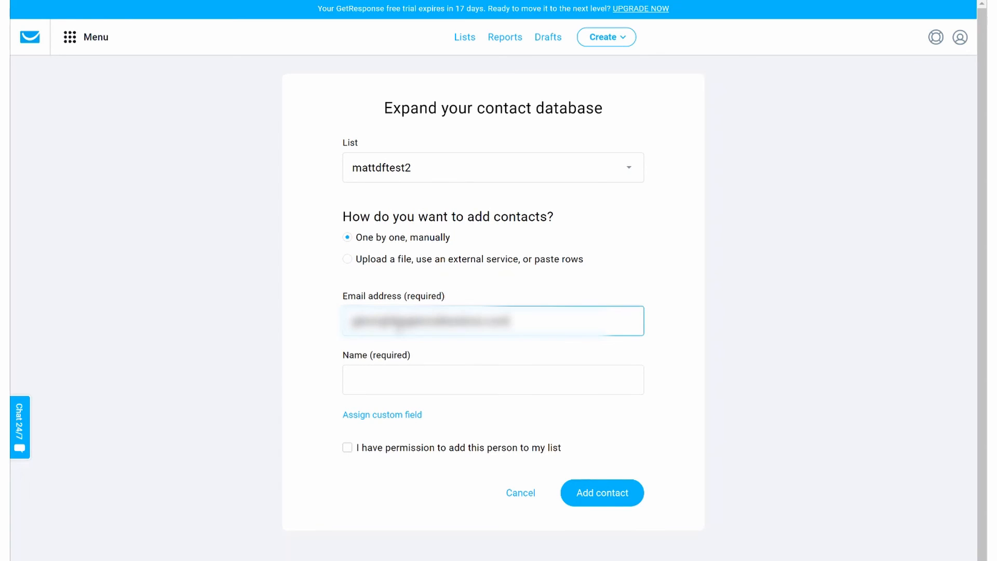
key("Tab")
type("test")
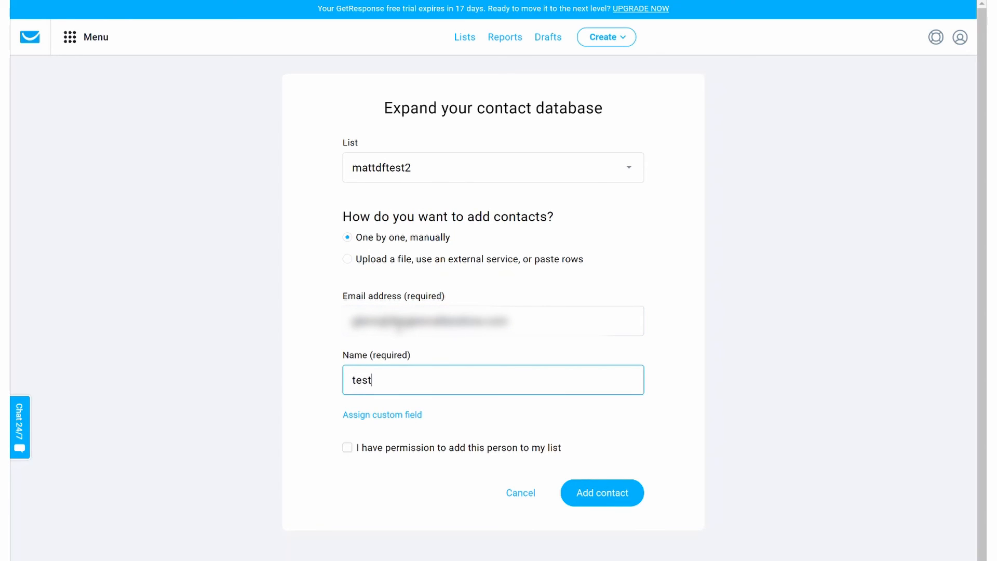
left_click(347, 447)
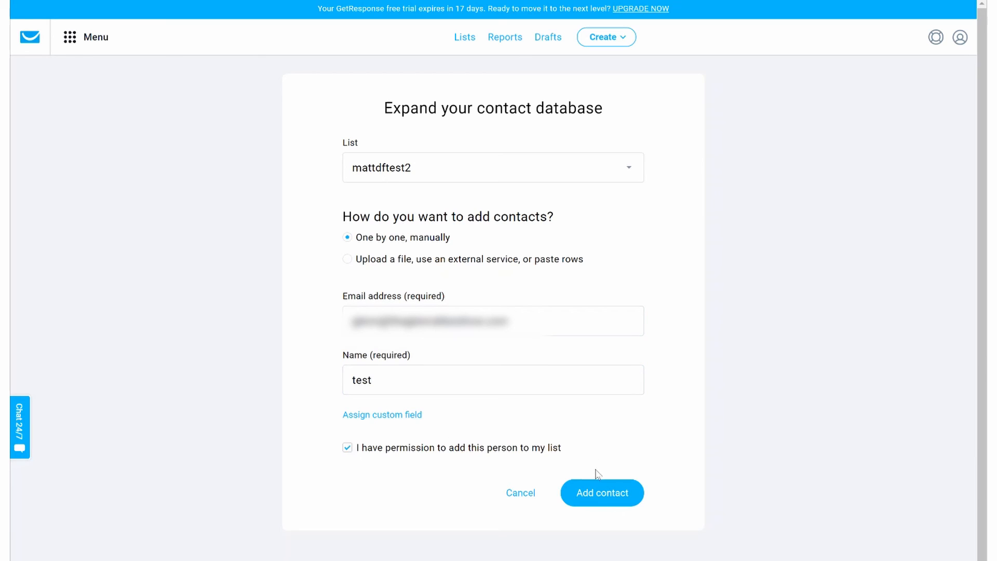
left_click(598, 493)
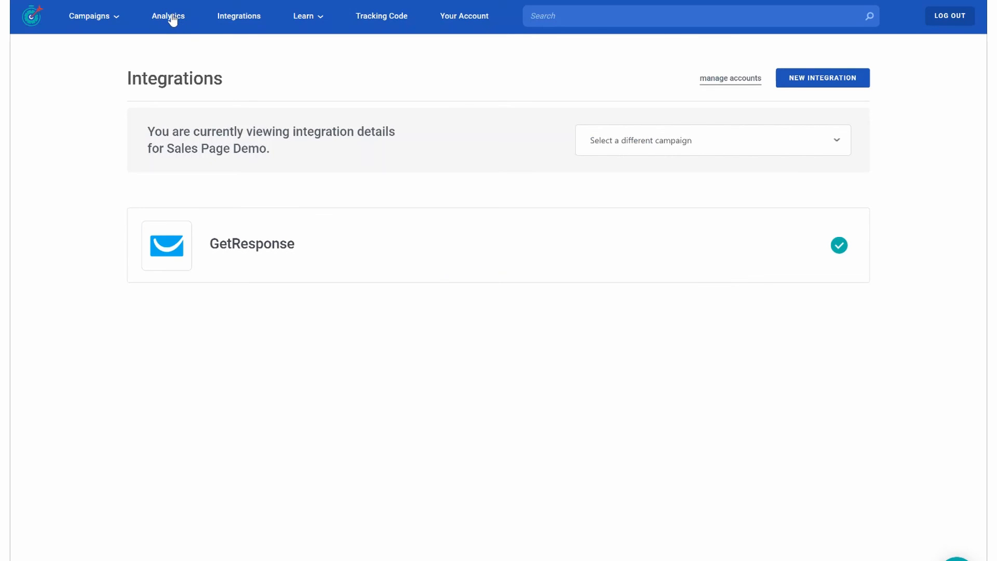
- Switch to Deadline Funnel and open the People page in Analytics to check the tracked subscribers
left_click(172, 19)
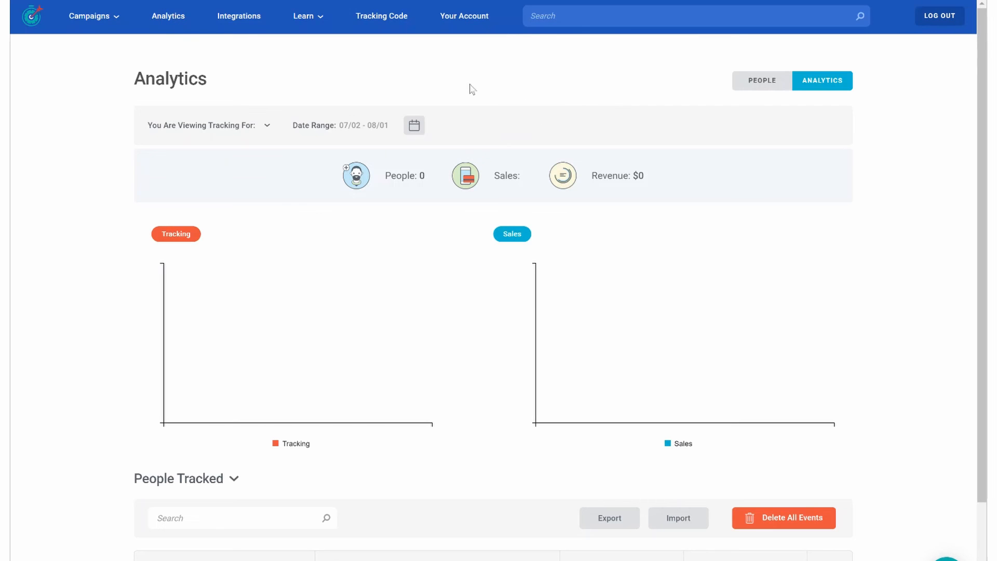
left_click(747, 82)
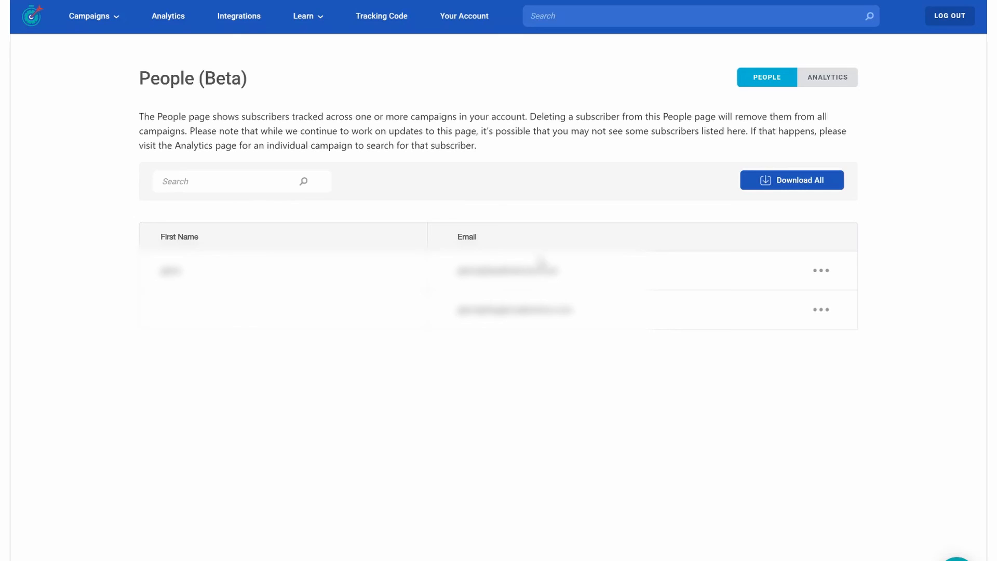